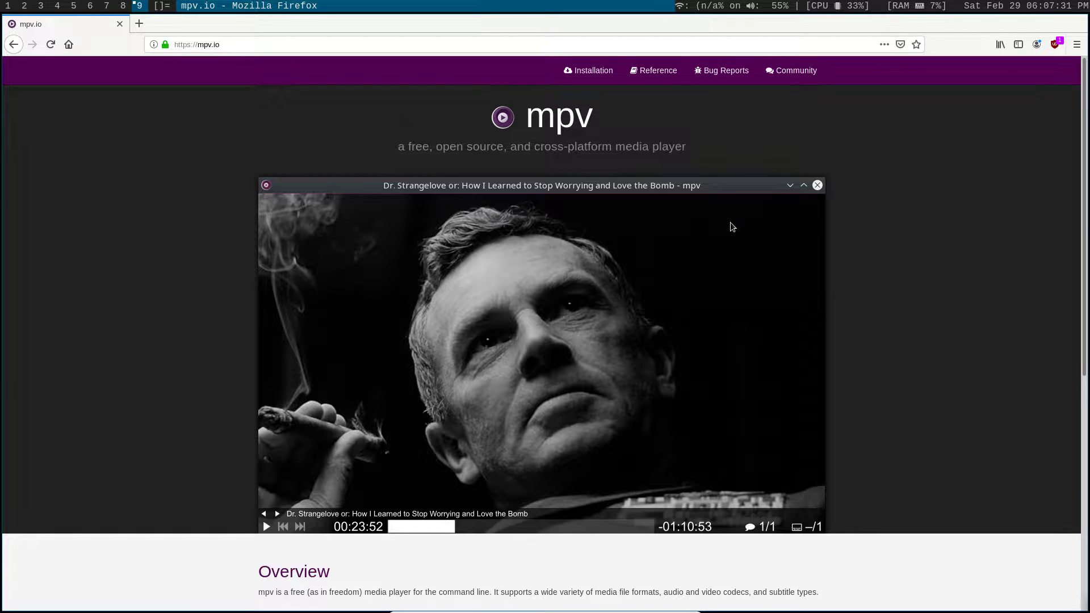
# Step: Review the overview section of the mpv.io home page and check the uBlock Origin blocking details for the site
pyautogui.scroll(-4, 937, 204)
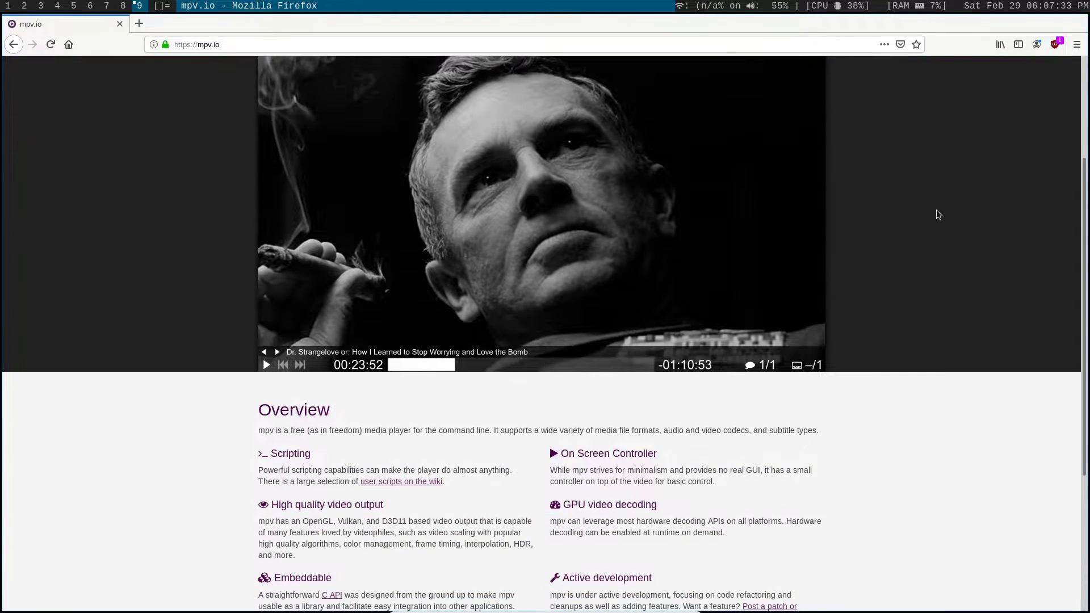
pyautogui.scroll(-1, 938, 209)
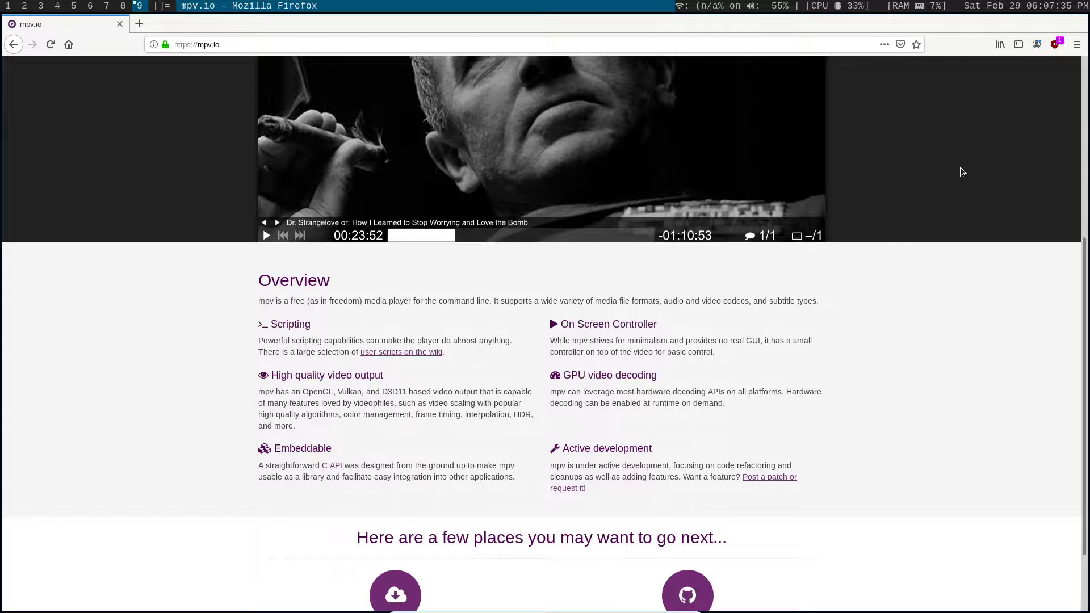
pyautogui.click(1055, 46)
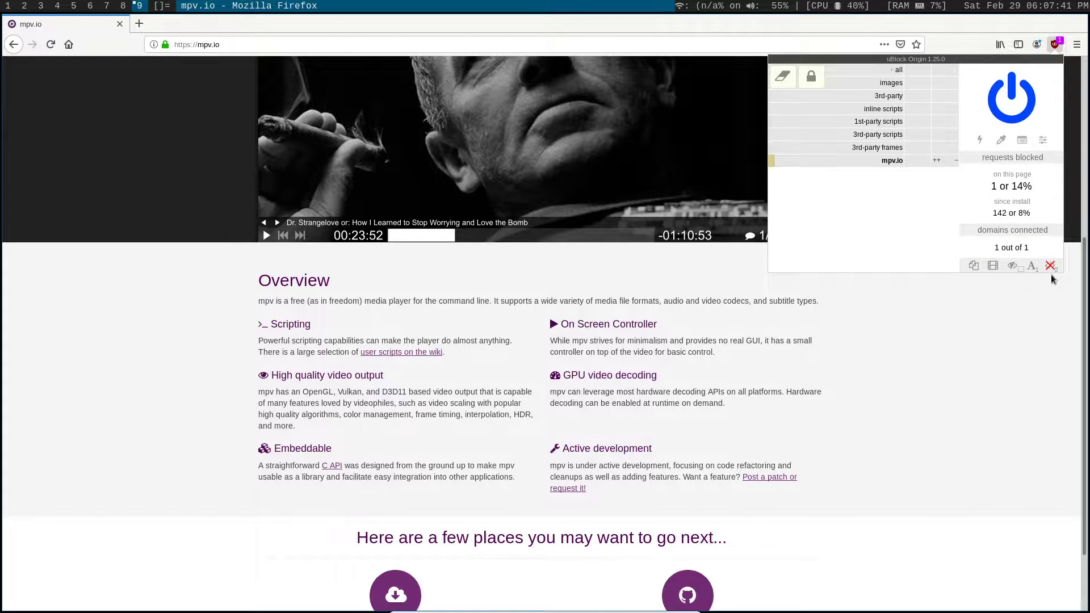
pyautogui.click(973, 309)
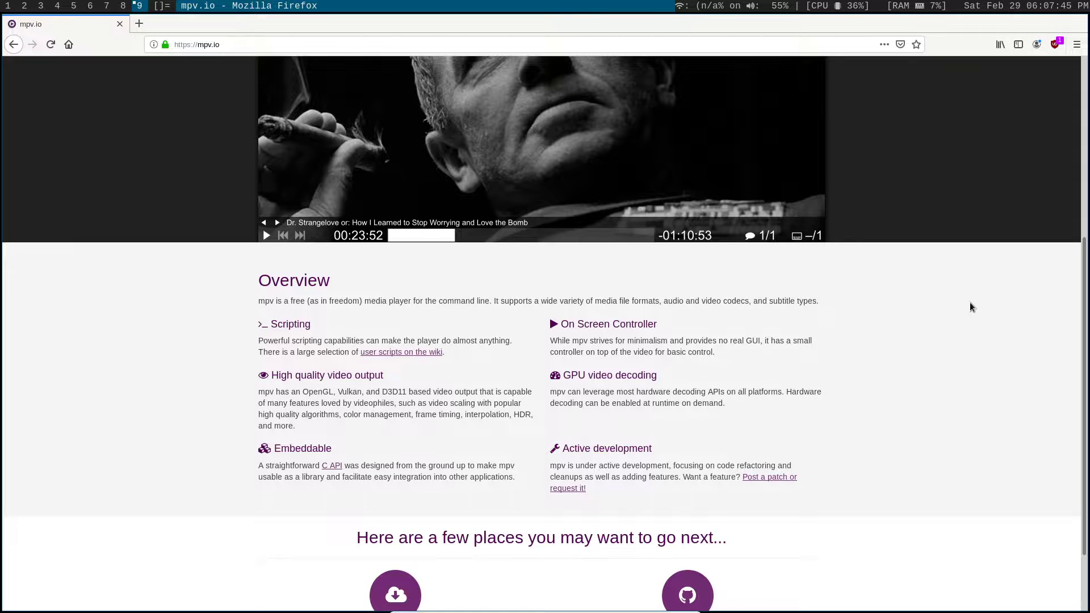
pyautogui.scroll(-1, 935, 297)
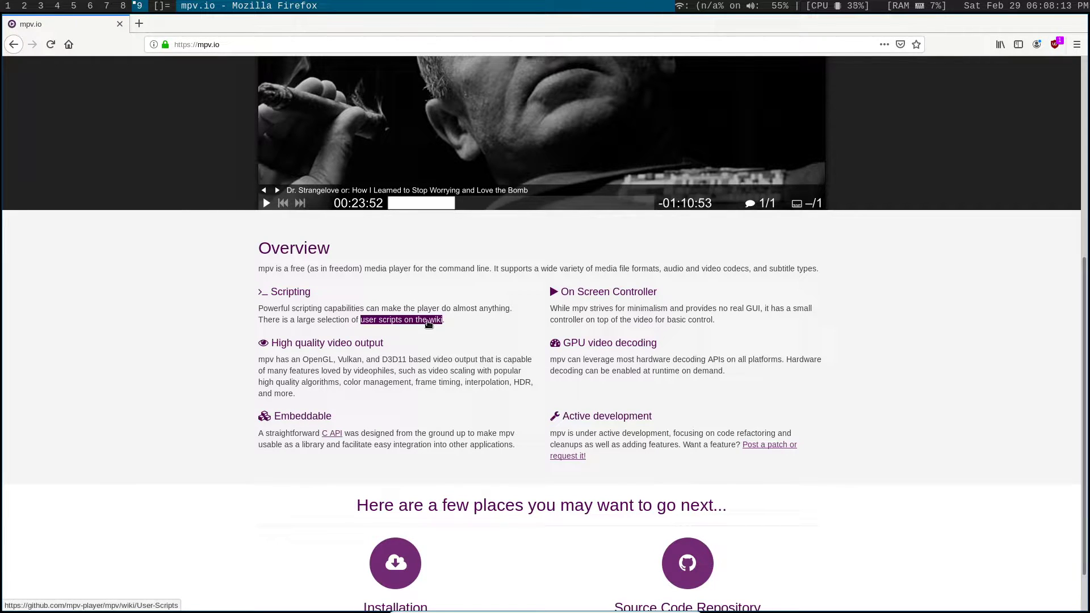
# Step: Open the wiki page of mpv user scripts in a new tab and skim its JavaScript and first Lua scripts
pyautogui.scroll(-1, 428, 322)
pyautogui.middleClick(421, 289)
pyautogui.click(191, 24)
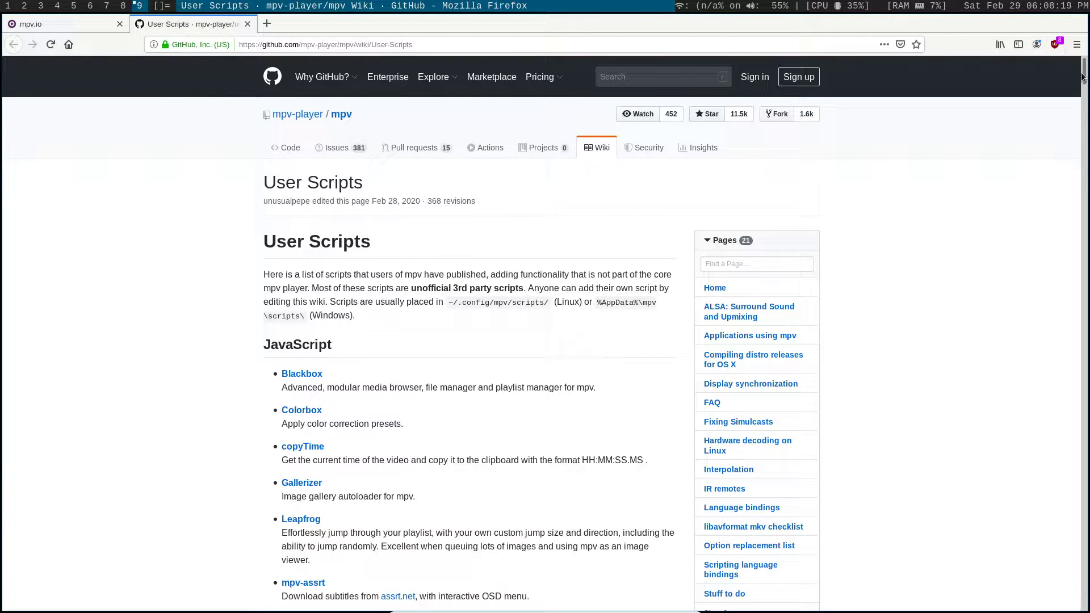
pyautogui.scroll(-2, 628, 208)
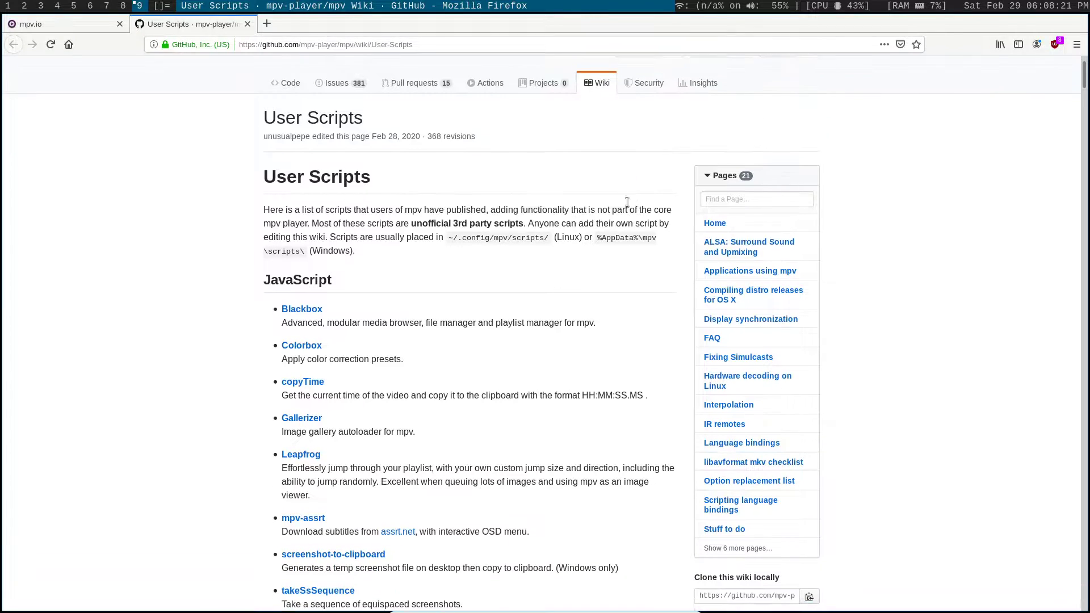
pyautogui.scroll(-10, 621, 195)
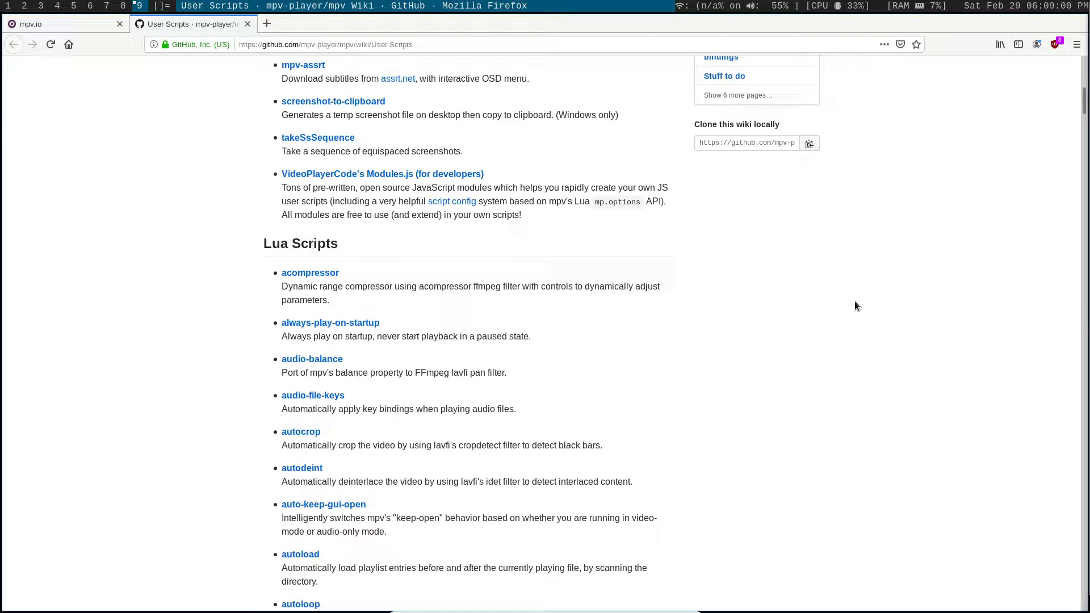
# Step: Open a terminal beside the browser and install mpv with "doas emerge mpv", authenticating with the account password
pyautogui.hotkey('alt', 'shift', 'Return')
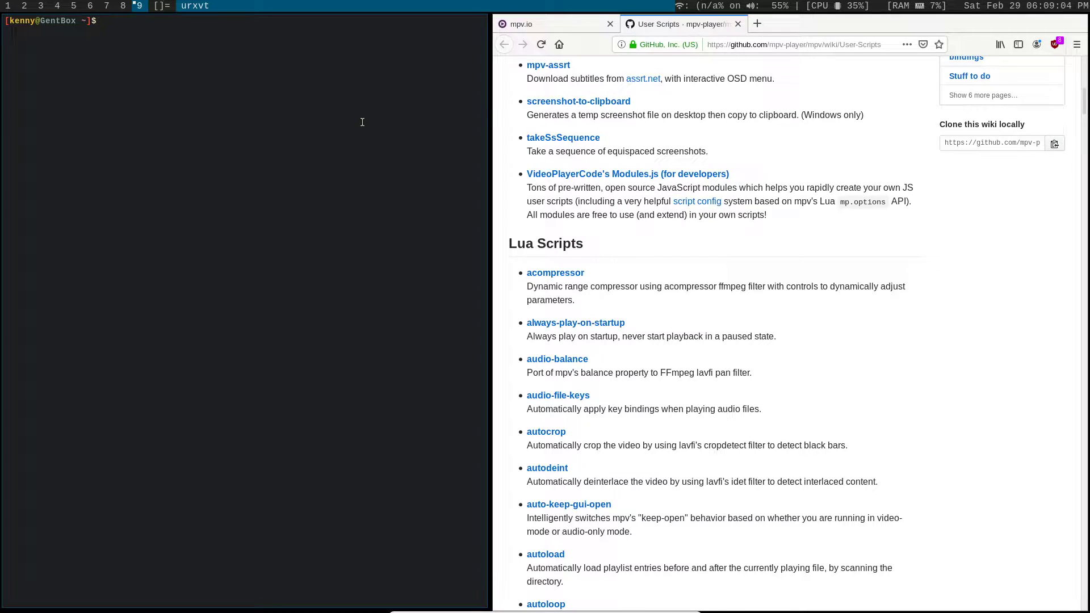
pyautogui.write('doas')
pyautogui.write('emerge mpv')
pyautogui.press('Return')
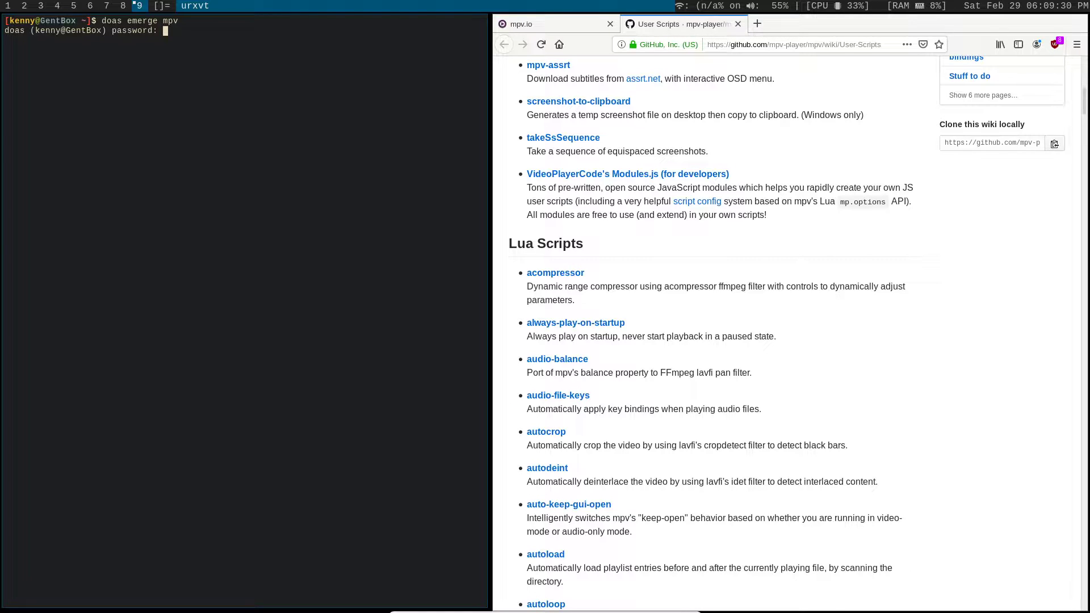
pyautogui.press('Return')
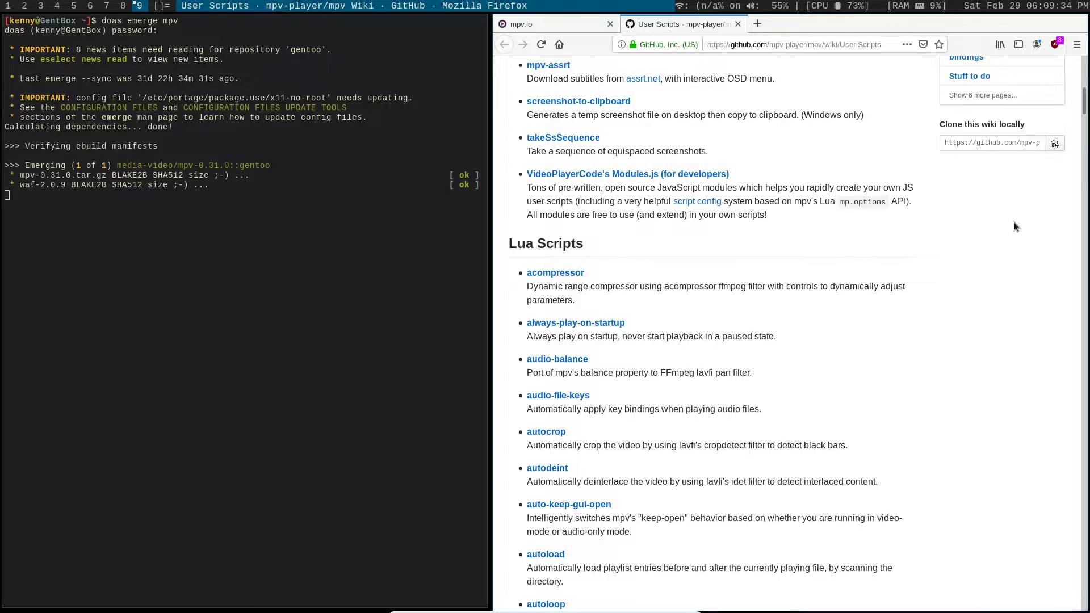
# Step: Look through the Lua scripts on the mpv User Scripts wiki page, from acompressor to the lua-mpris entry
pyautogui.scroll(-6, 988, 233)
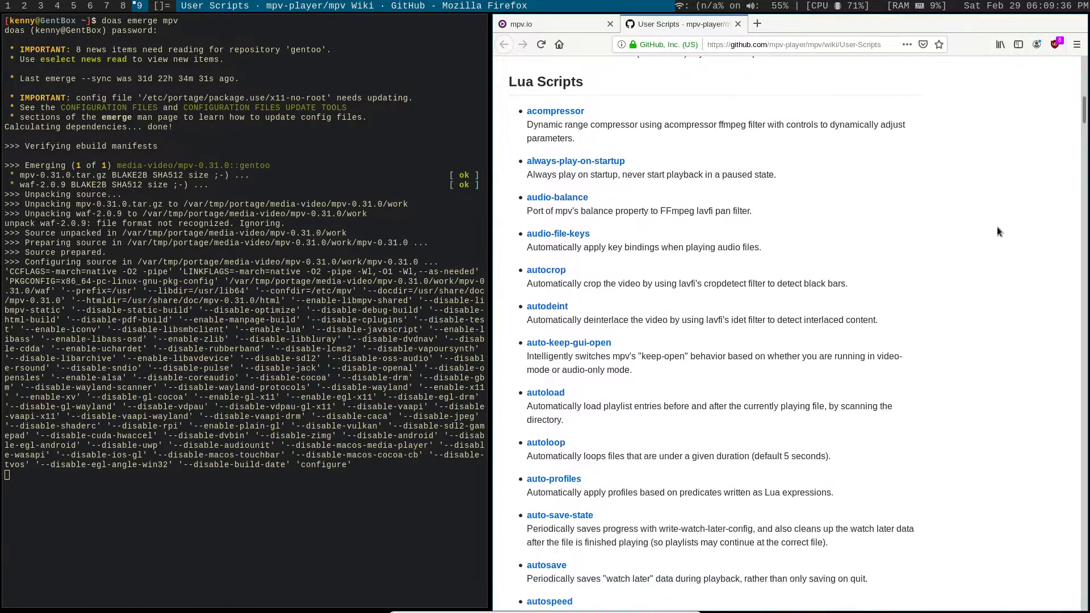
pyautogui.scroll(-10, 997, 222)
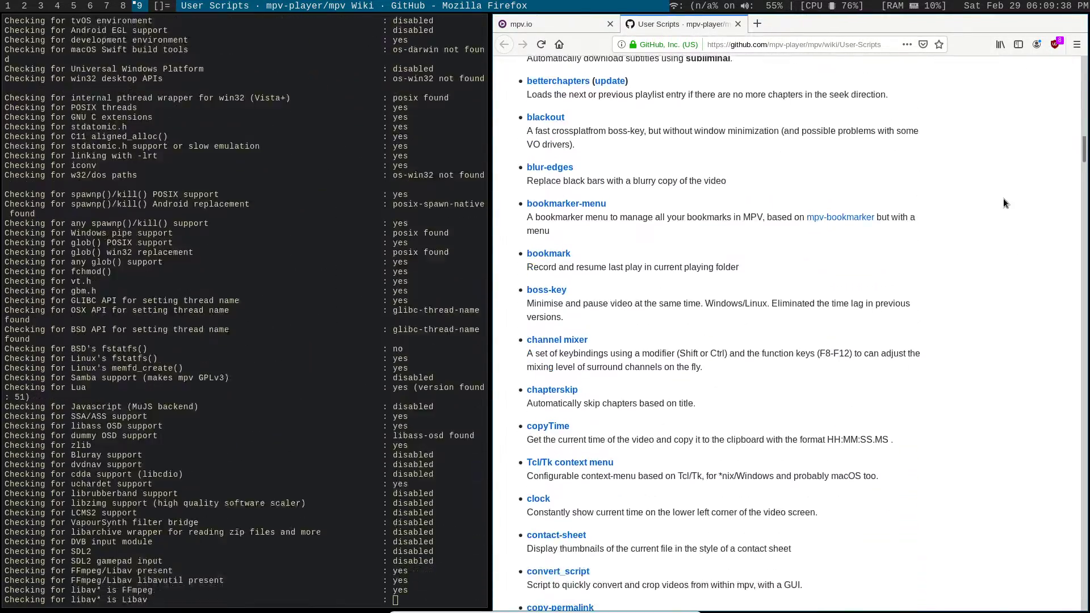
pyautogui.scroll(15, 1005, 196)
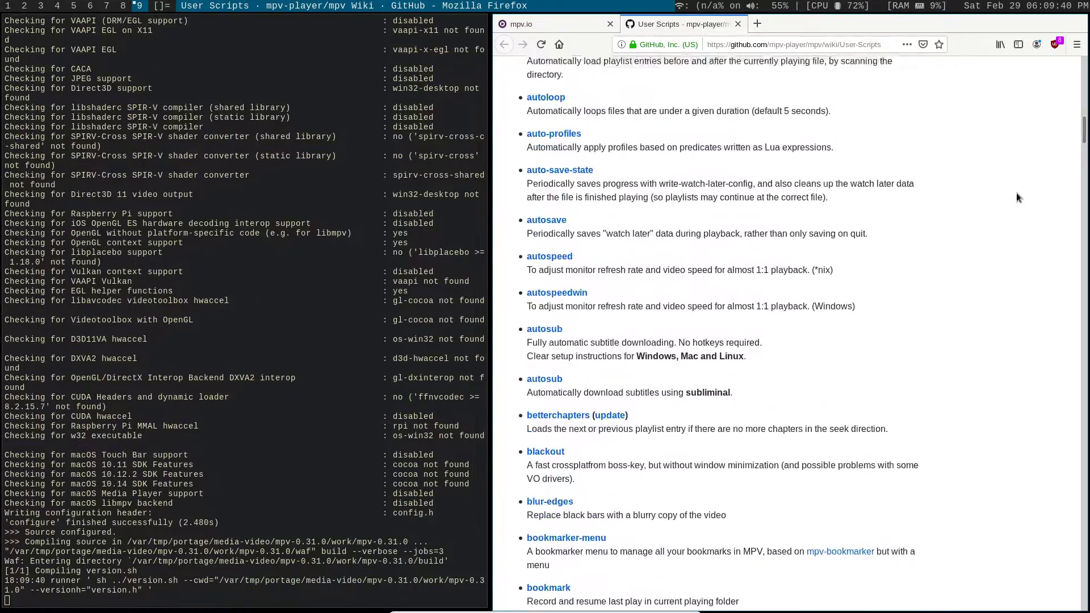
pyautogui.scroll(3, 1017, 194)
pyautogui.scroll(-8, 1005, 193)
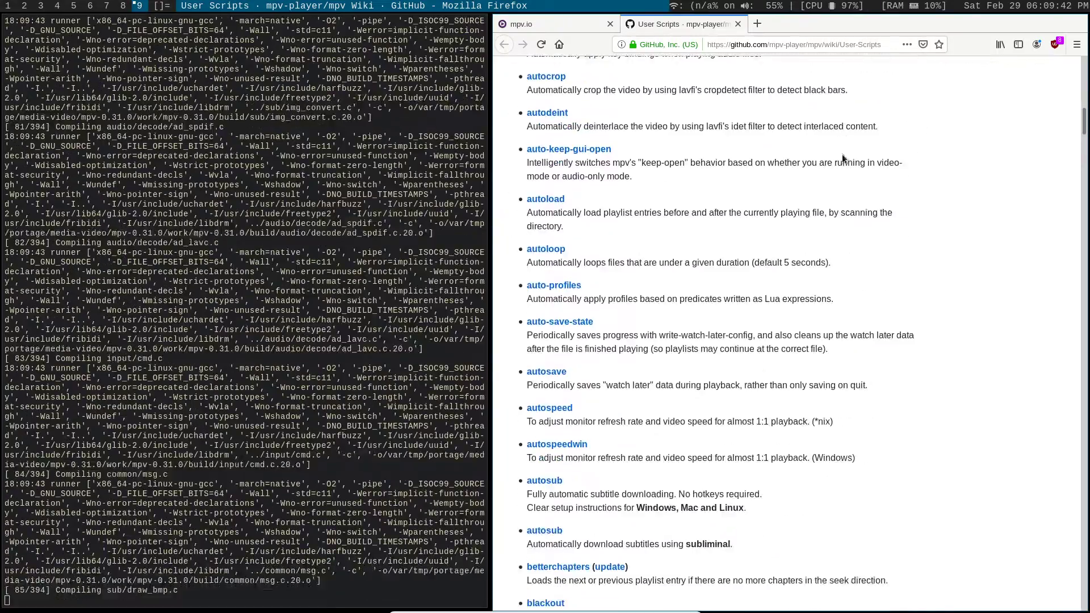
pyautogui.scroll(-15, 951, 198)
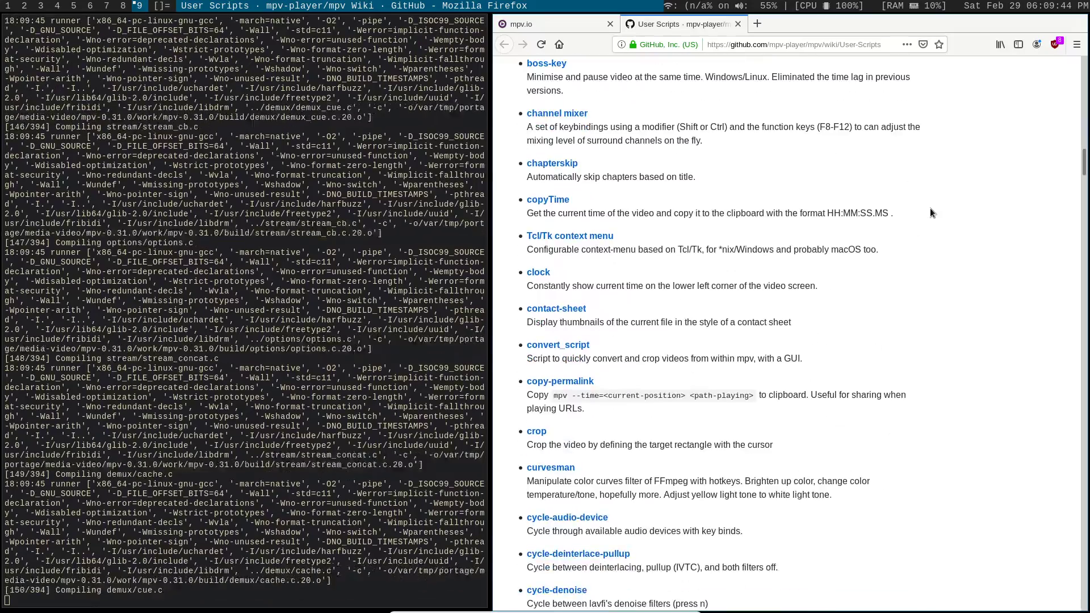
pyautogui.scroll(-15, 903, 259)
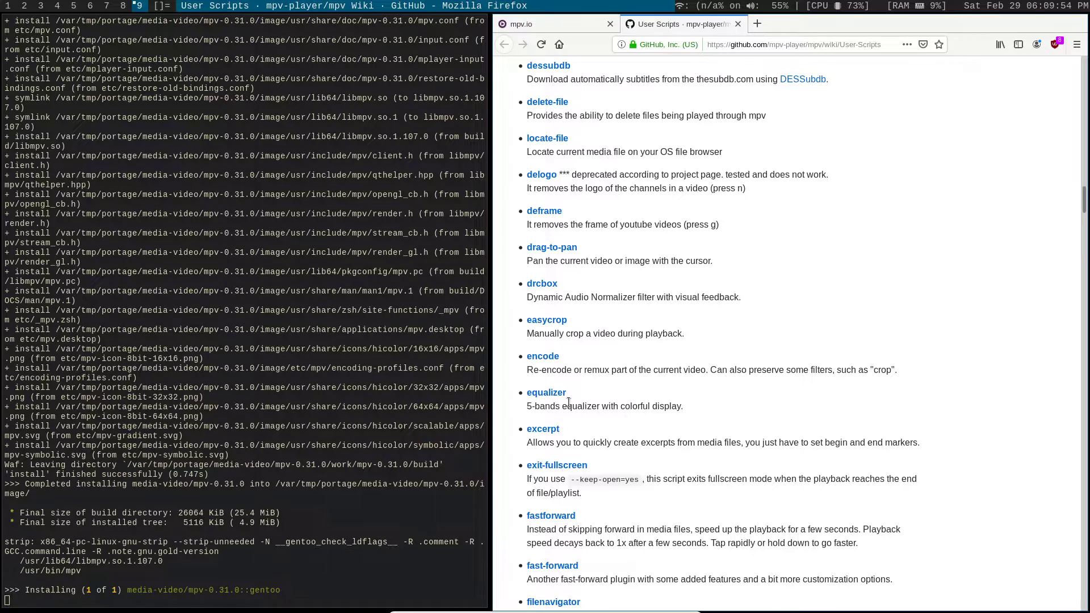
pyautogui.scroll(-3, 577, 409)
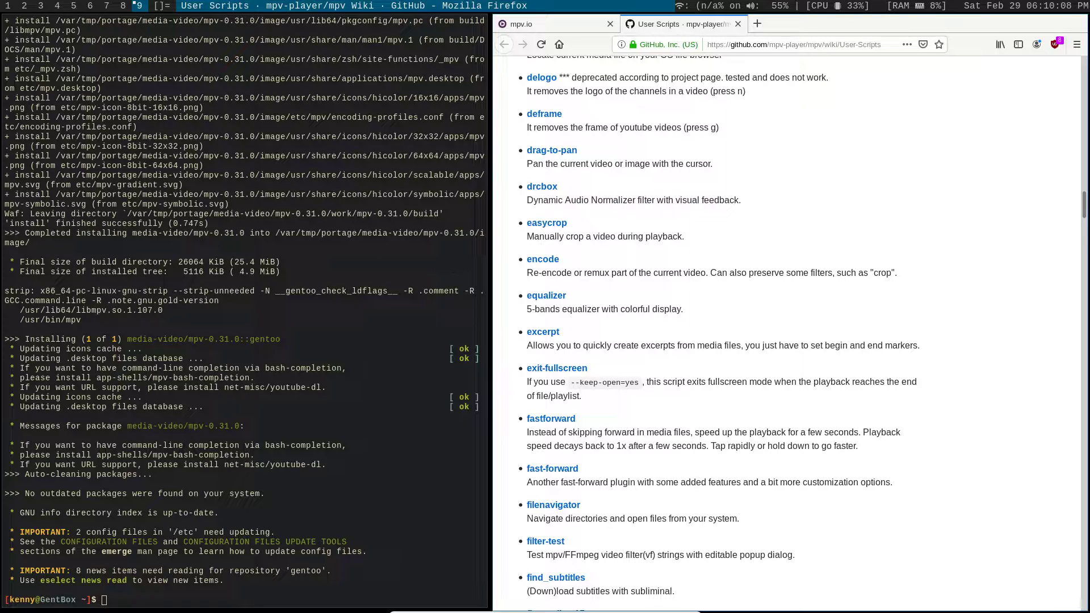
pyautogui.scroll(-10, 771, 372)
pyautogui.scroll(-7, 770, 370)
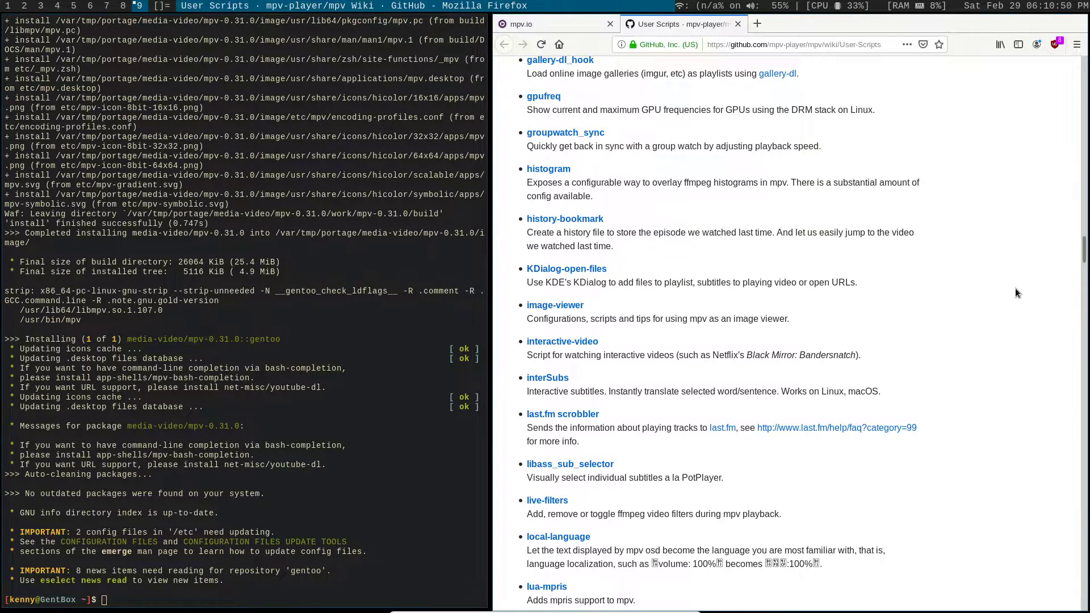
# Step: Quit the browser, confirming that both open tabs are closed
pyautogui.hotkey('ctrl', 'q')
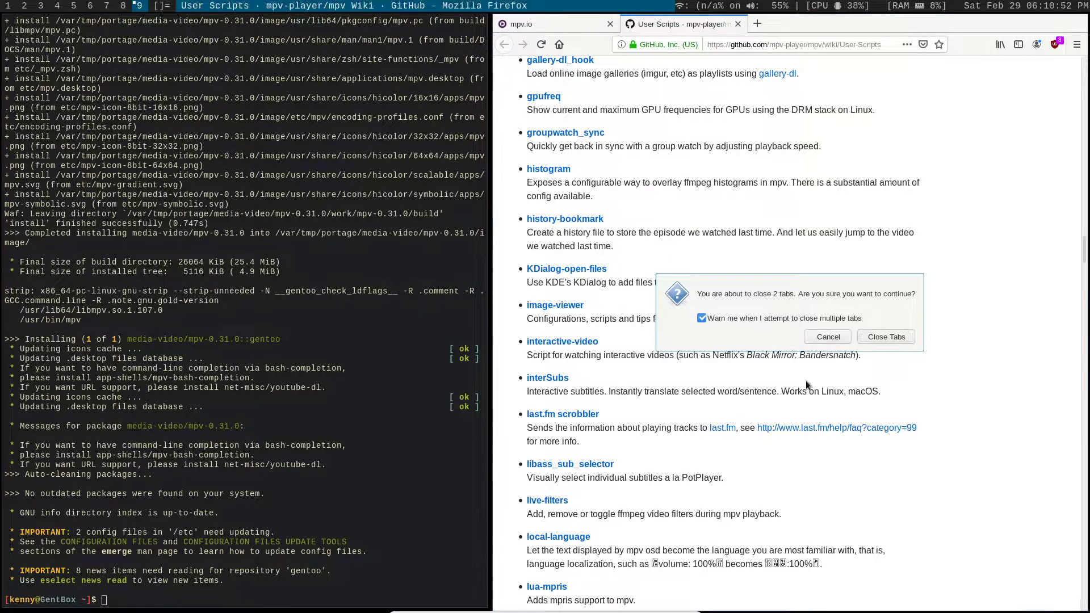
pyautogui.click(883, 336)
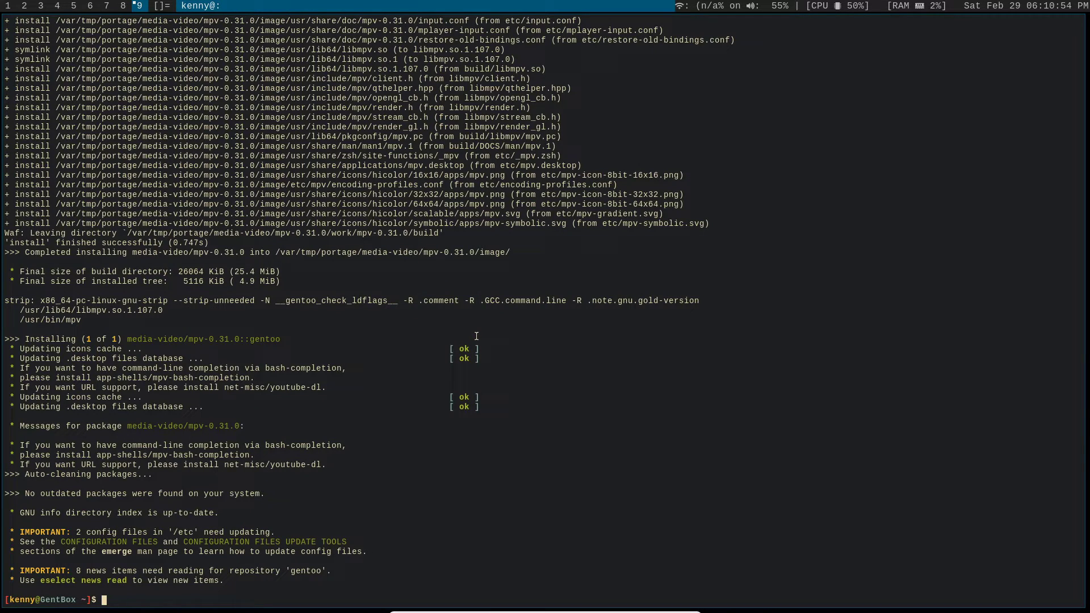
# Step: List the files in the Video directory and play "President Trump Delivers Remarks Upon Departure-RlsZq1sA2iI.mp4" with mpv from the terminal
pyautogui.write('cd Video')
pyautogui.press('Return')
pyautogui.write('ls')
pyautogui.press('Return')
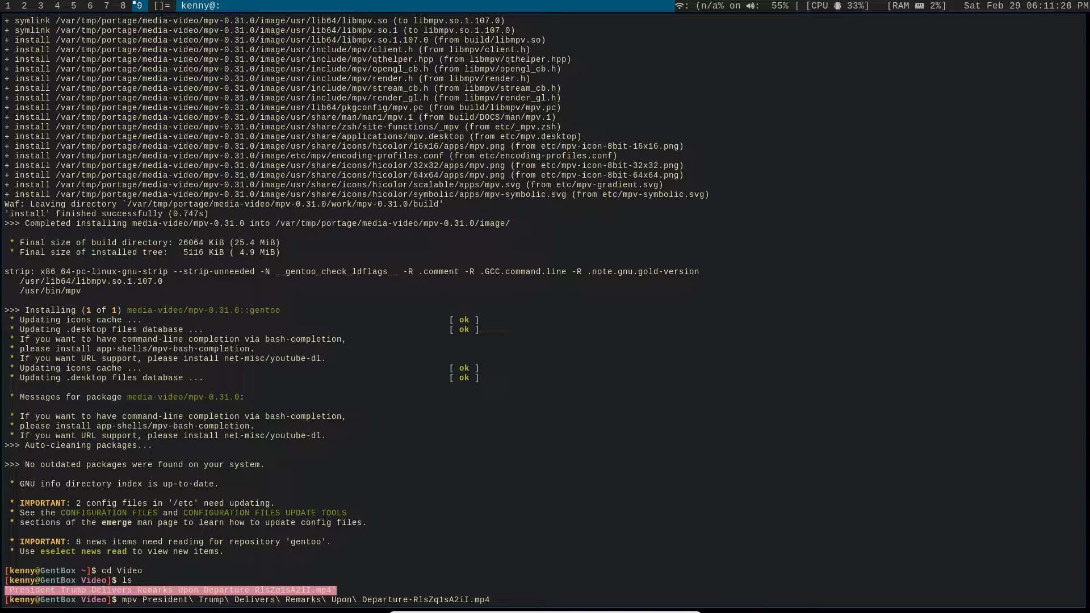
pyautogui.press('Return')
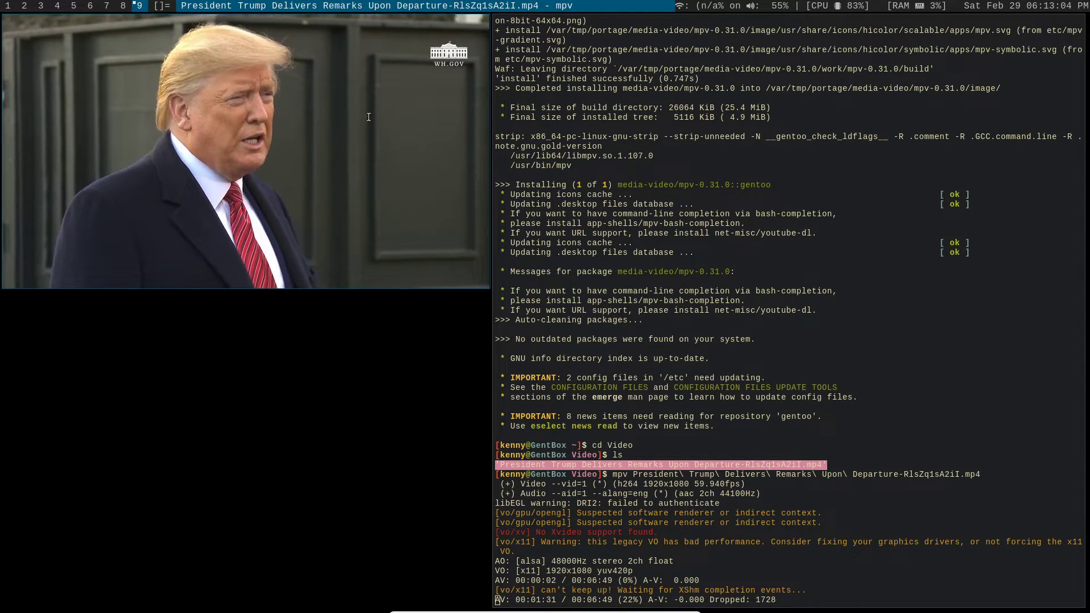
# Step: Run htop in a second terminal to examine mpv's CPU and memory usage during playback, and bring up the video's on-screen controller
pyautogui.hotkey('alt', 'shift', 'Return')
pyautogui.write('htop')
pyautogui.press('Return')
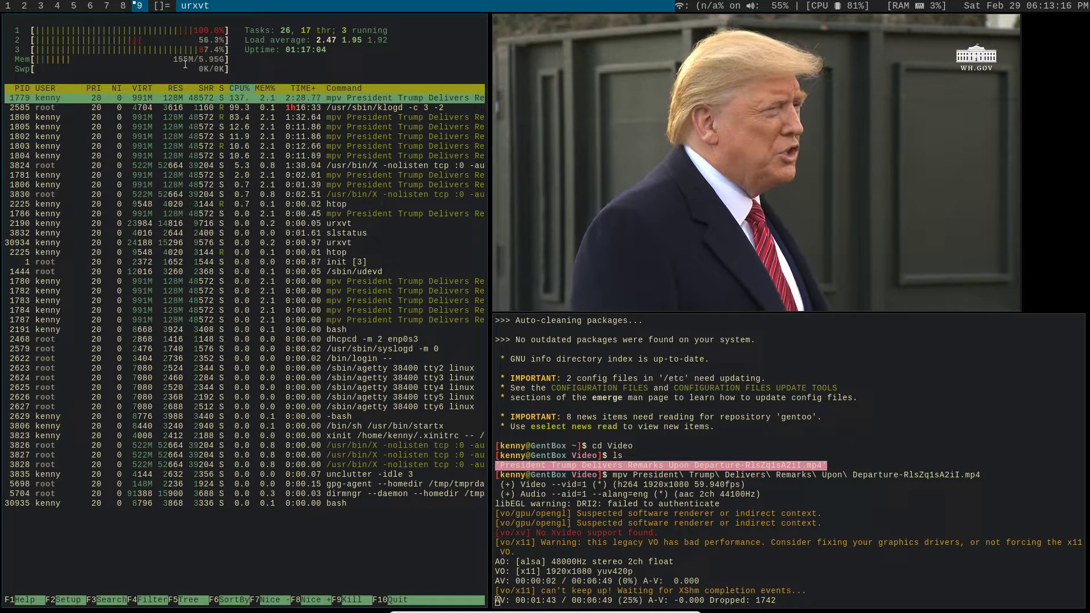
pyautogui.moveTo(690, 137)
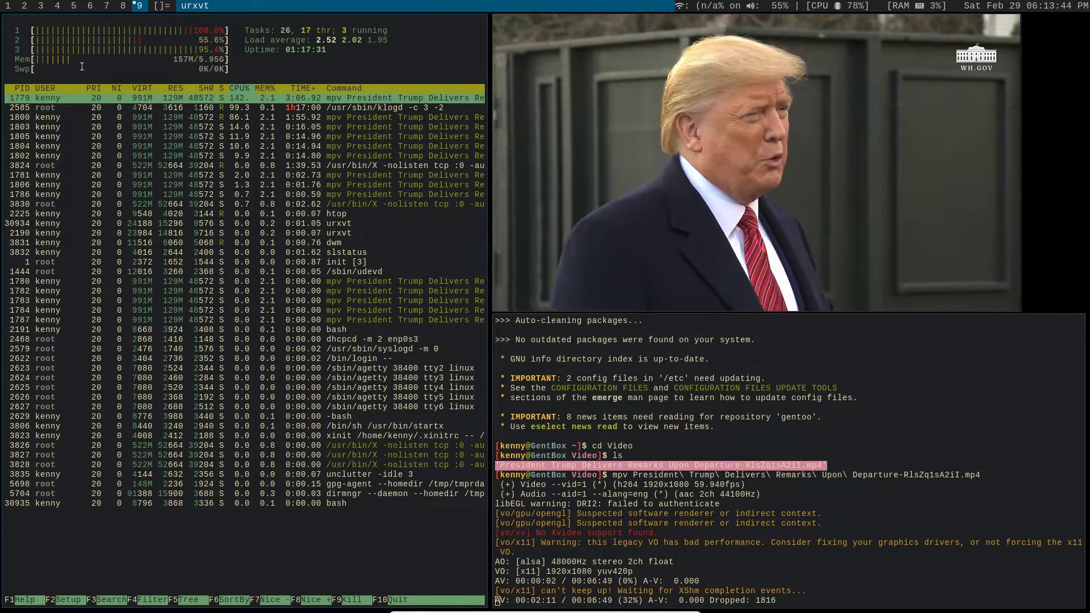
pyautogui.moveTo(793, 188)
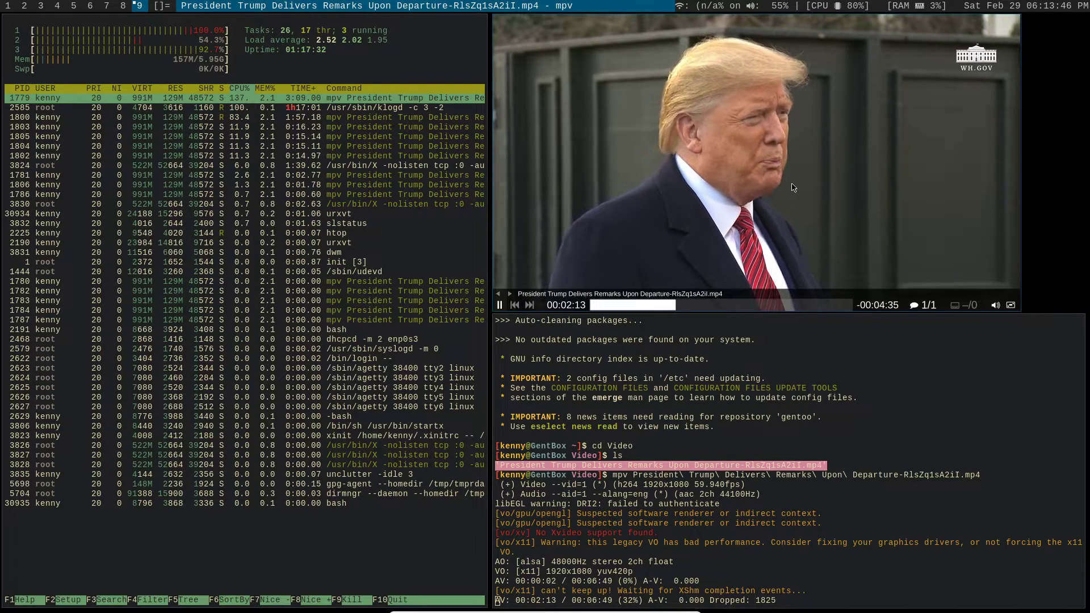